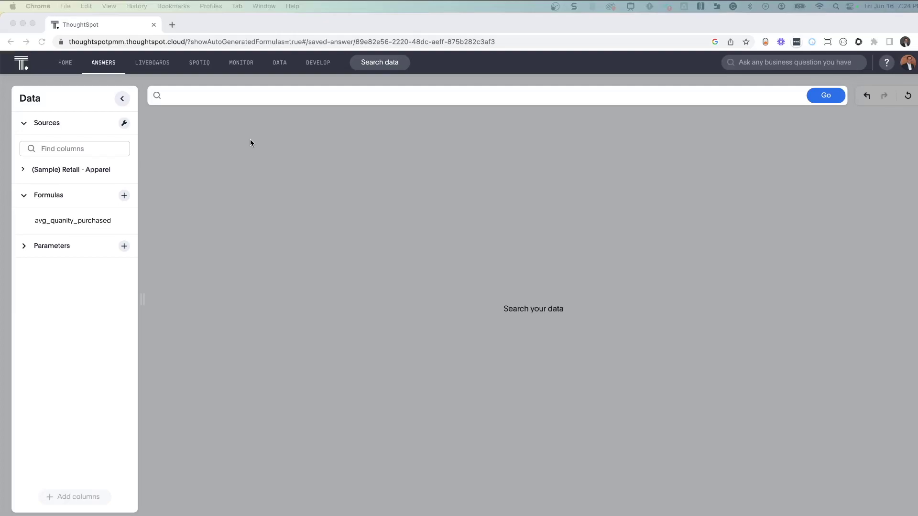
Search 'sales by store' to list total sales for each store.
{"action": "left_click", "coordinate": [185, 98]}
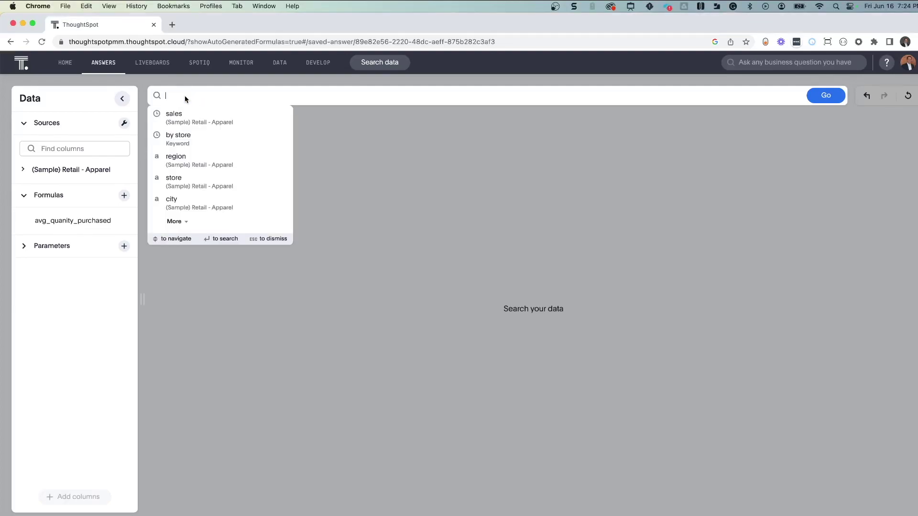
{"action": "type", "text": "sa"}
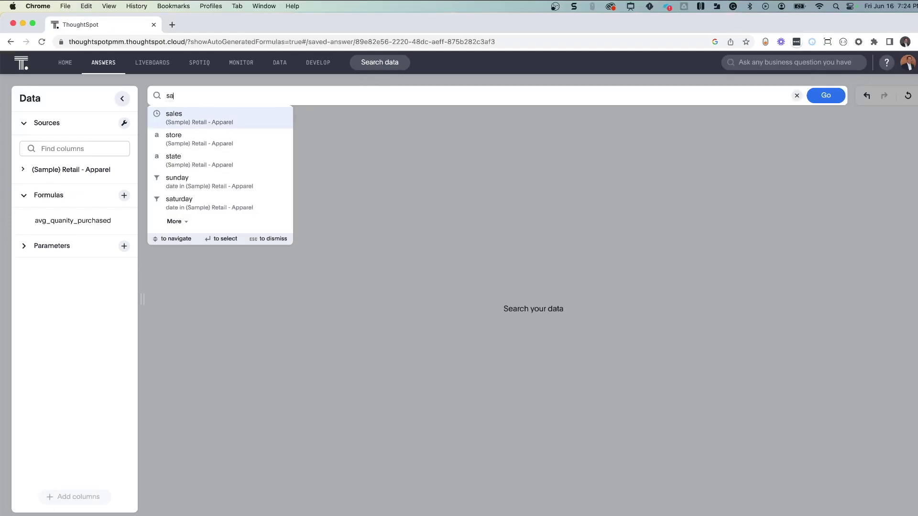
{"action": "type", "text": "les by store"}
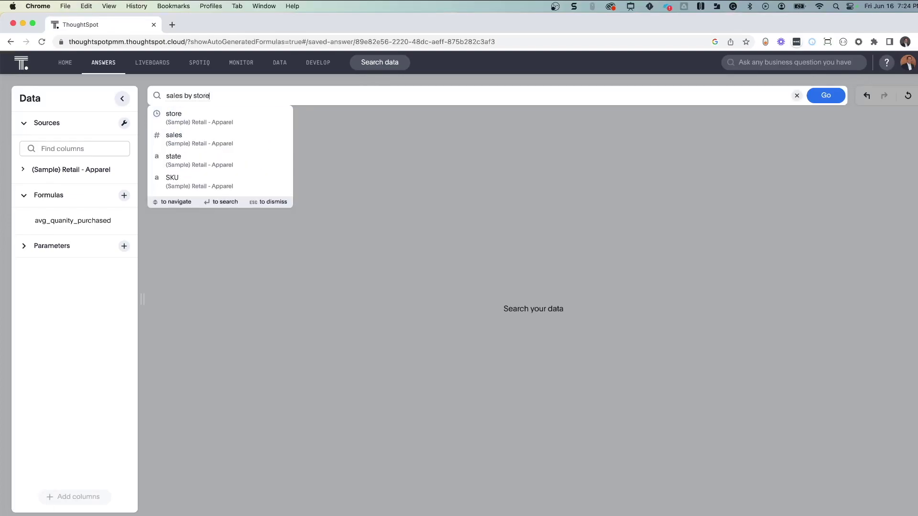
{"action": "key", "text": "Return"}
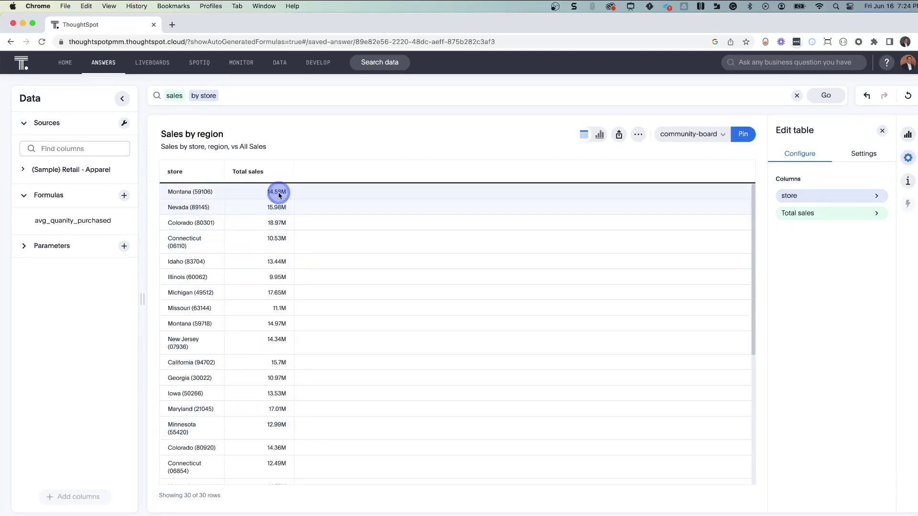
Preview the store sales as a bar chart, then return to the table view.
{"action": "left_click", "coordinate": [601, 136]}
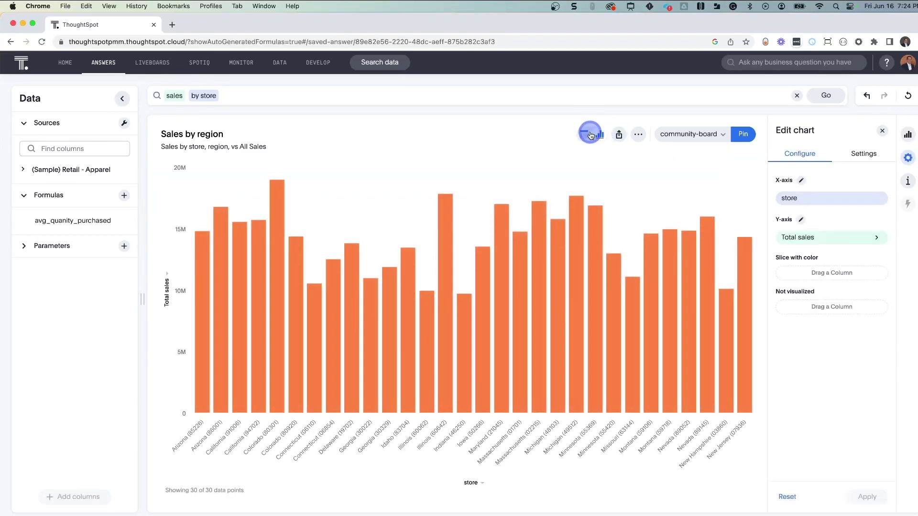
{"action": "left_click", "coordinate": [590, 136]}
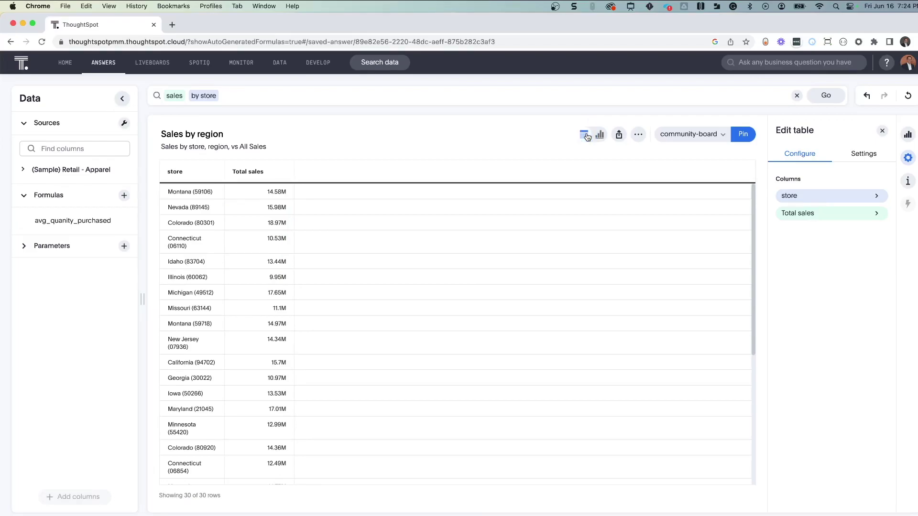
{"action": "left_click", "coordinate": [389, 96]}
Extend the search with 'by region' to add a region column.
{"action": "left_click", "coordinate": [389, 96]}
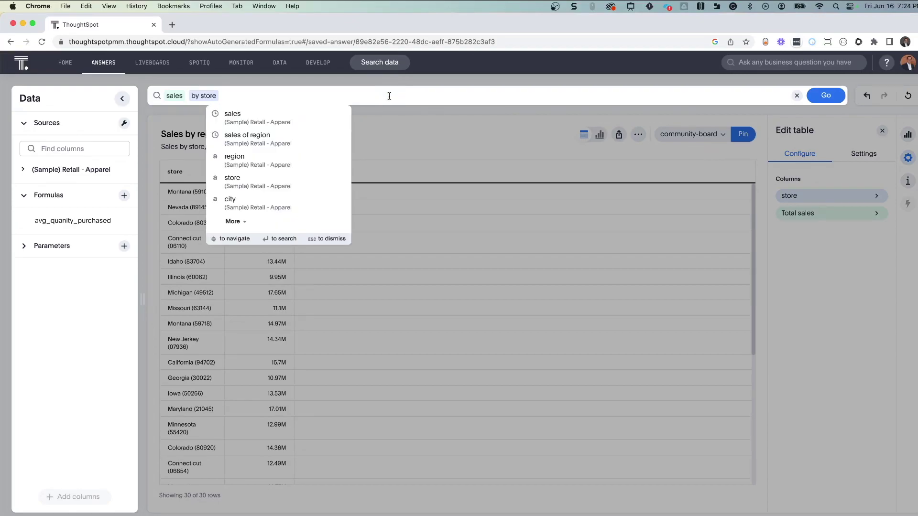
{"action": "type", "text": "by region"}
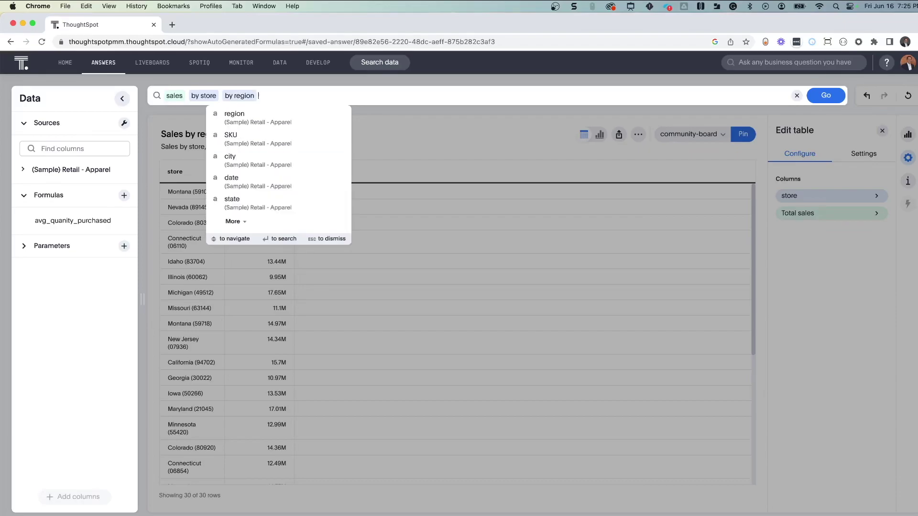
{"action": "key", "text": "Return"}
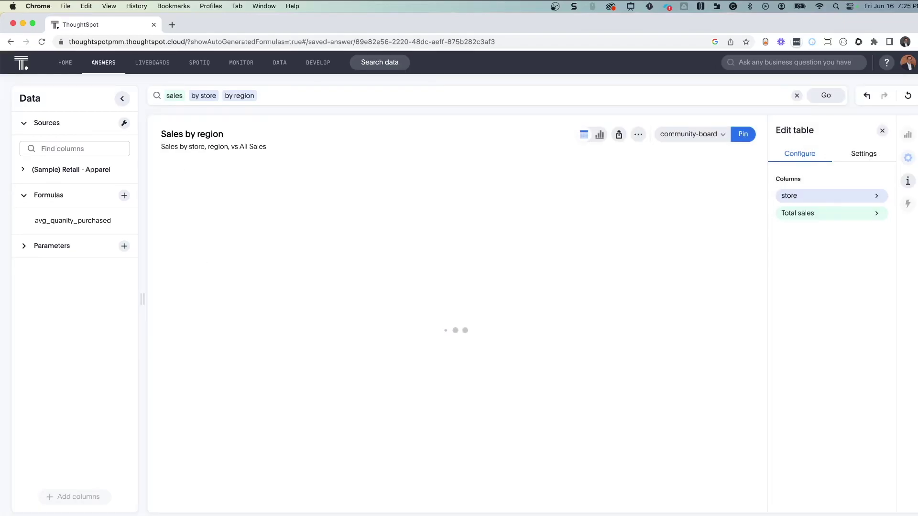
Move the region column ahead of store and sort rows ascending by region.
{"action": "left_click", "coordinate": [233, 153]}
{"action": "left_click_drag", "start_coordinate": [235, 173], "coordinate": [177, 173]}
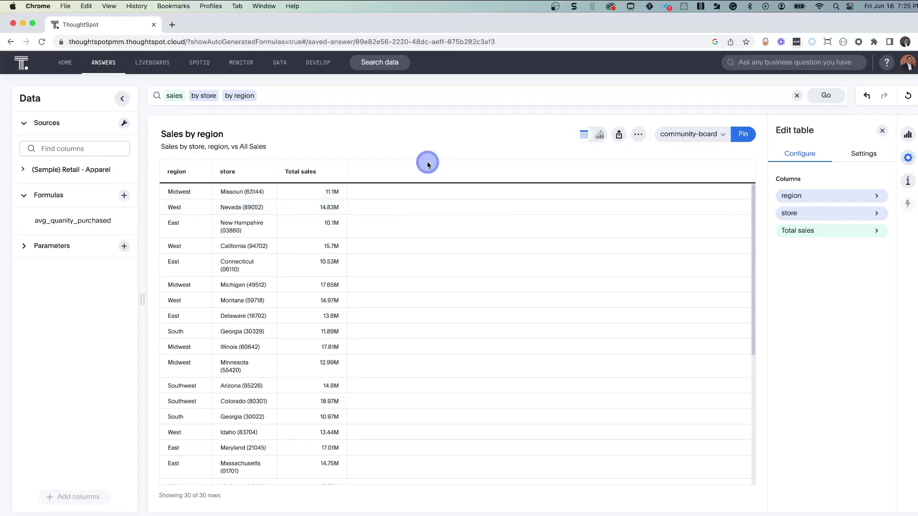
{"action": "left_click", "coordinate": [171, 172]}
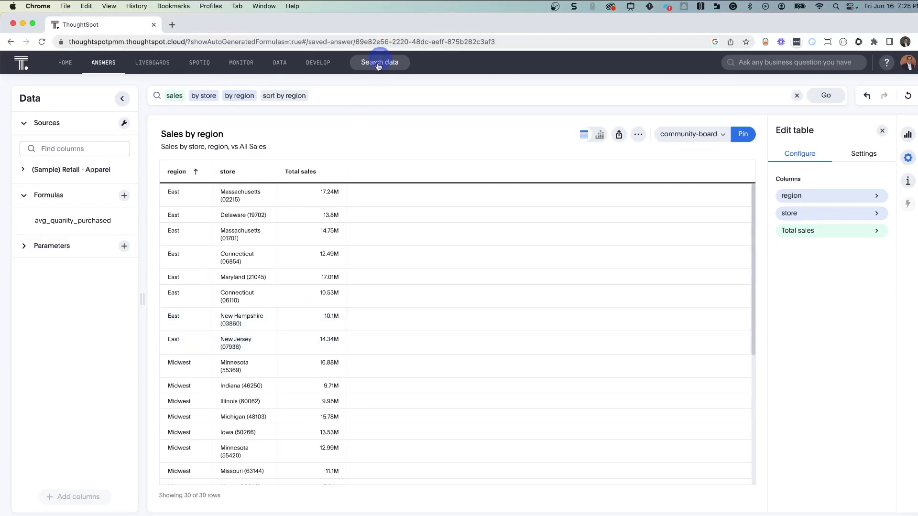
Add 'sales of region' to the search, creating Total sales of region (East 110.25M, Midwest 125.41M).
{"action": "left_click", "coordinate": [366, 95]}
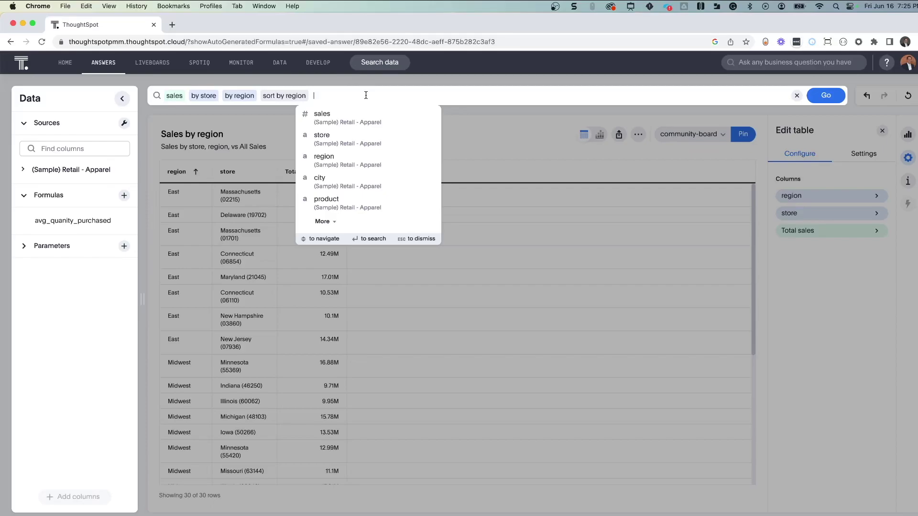
{"action": "type", "text": "sal"}
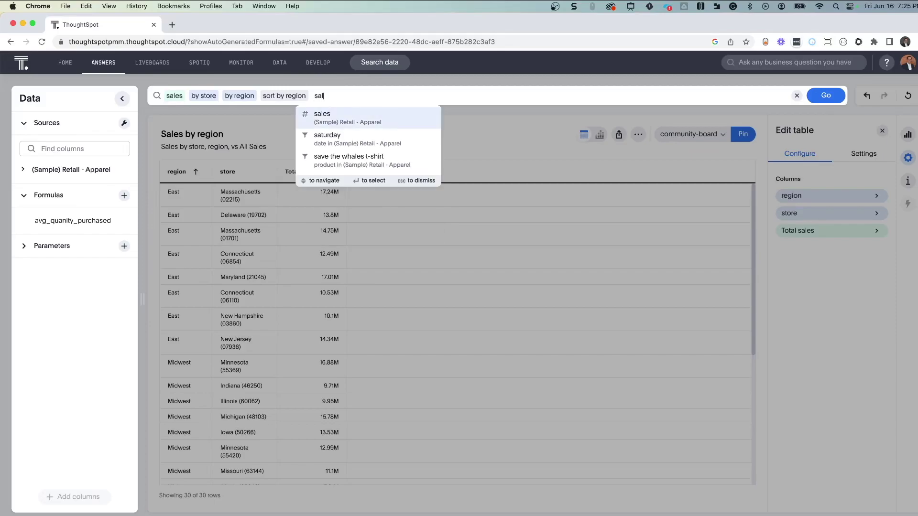
{"action": "type", "text": "es of region"}
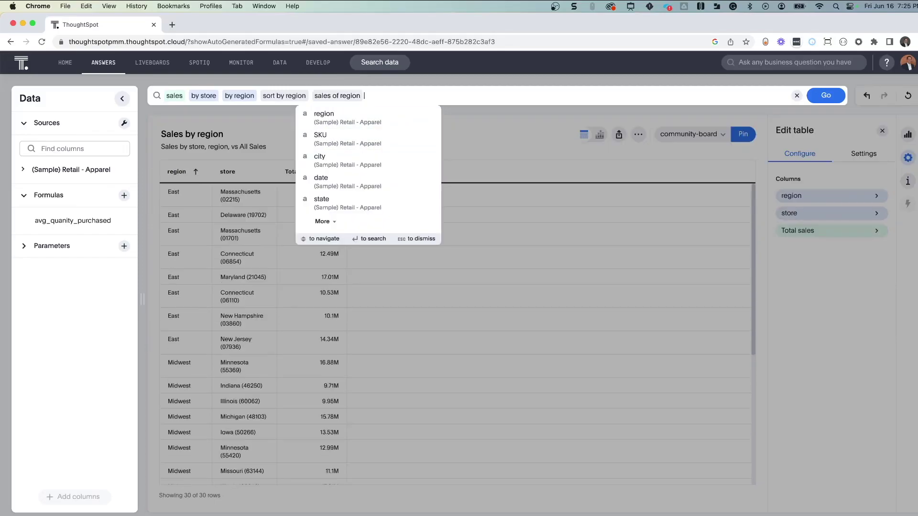
{"action": "key", "text": "Return"}
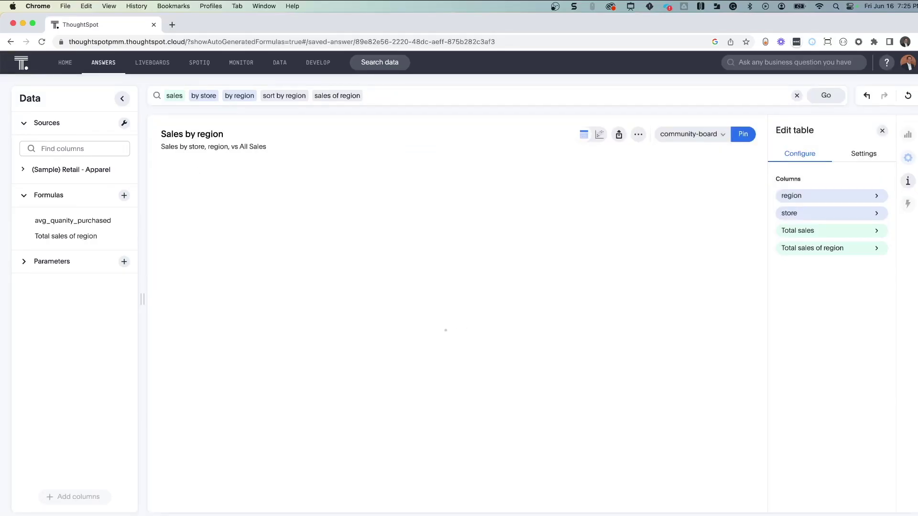
{"action": "left_click", "coordinate": [399, 93]}
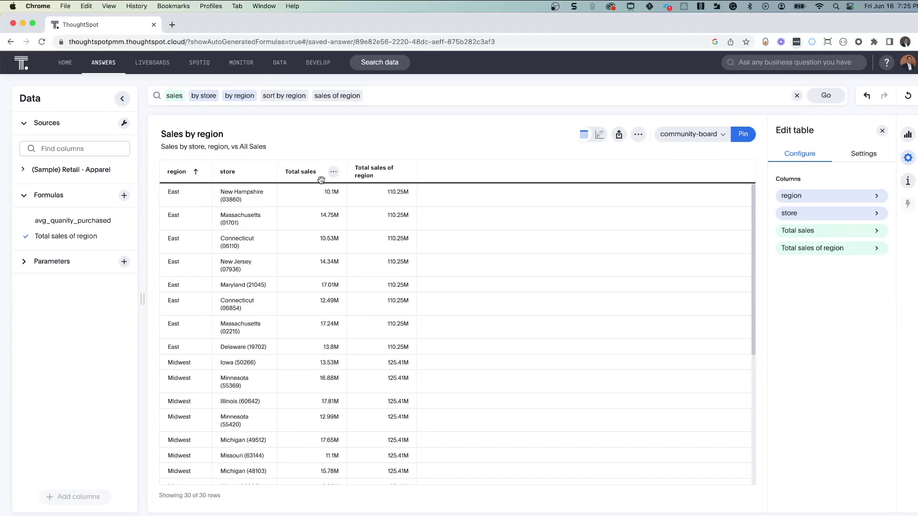
{"action": "left_click", "coordinate": [196, 195]}
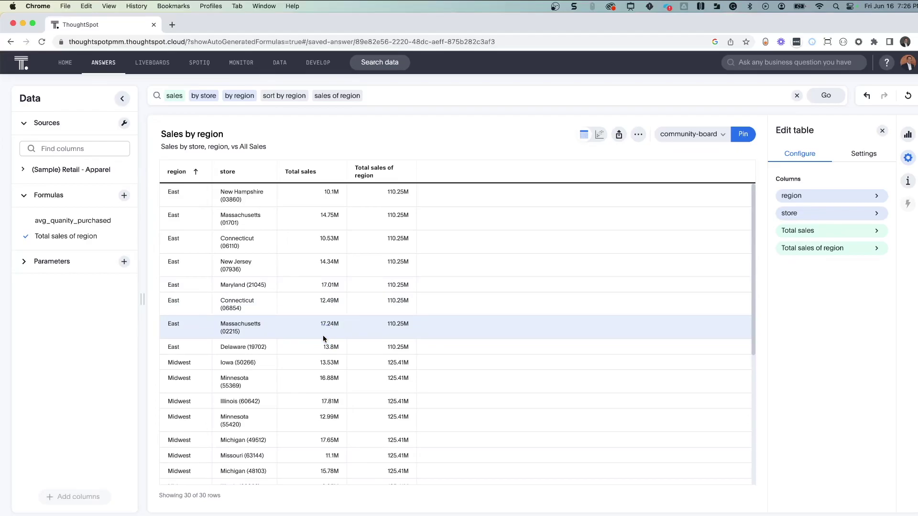
{"action": "left_click", "coordinate": [402, 98]}
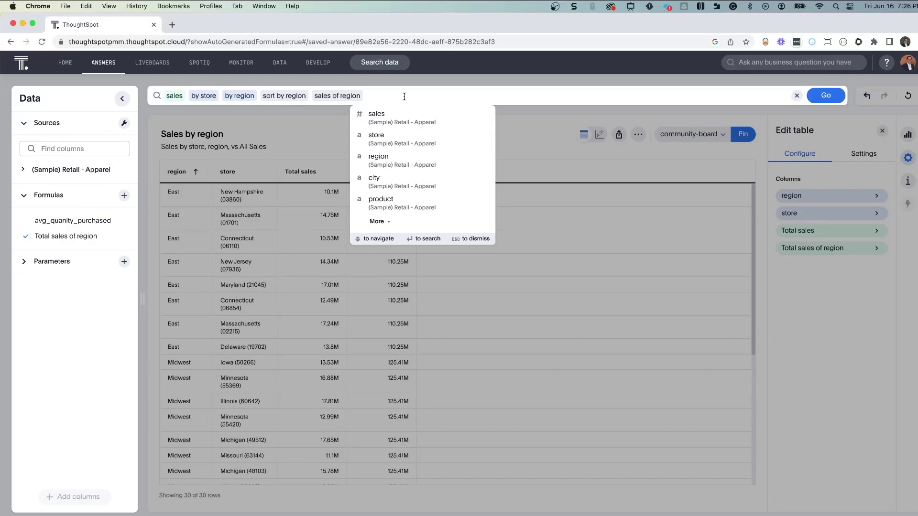
Search 'sales percentage of region' to add each store's Total sales % of region.
{"action": "type", "text": "sales per"}
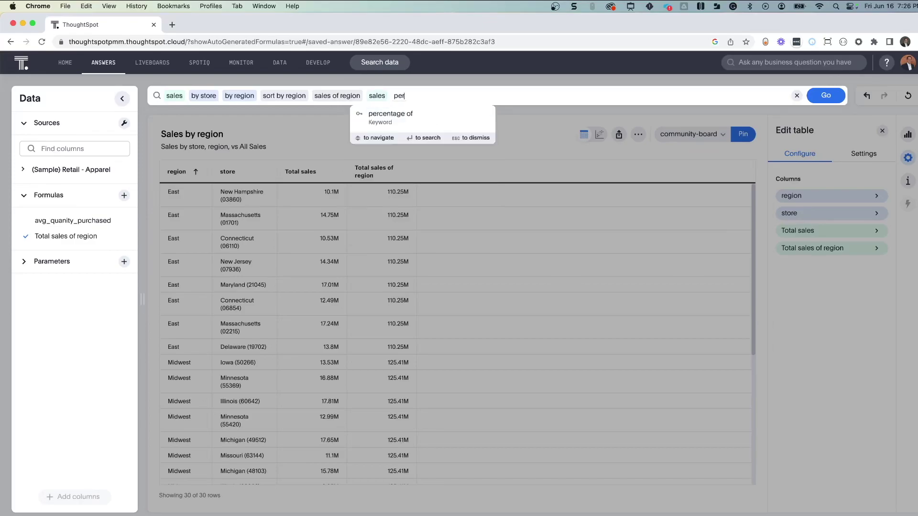
{"action": "key", "text": "Down"}
{"action": "key", "text": "Return"}
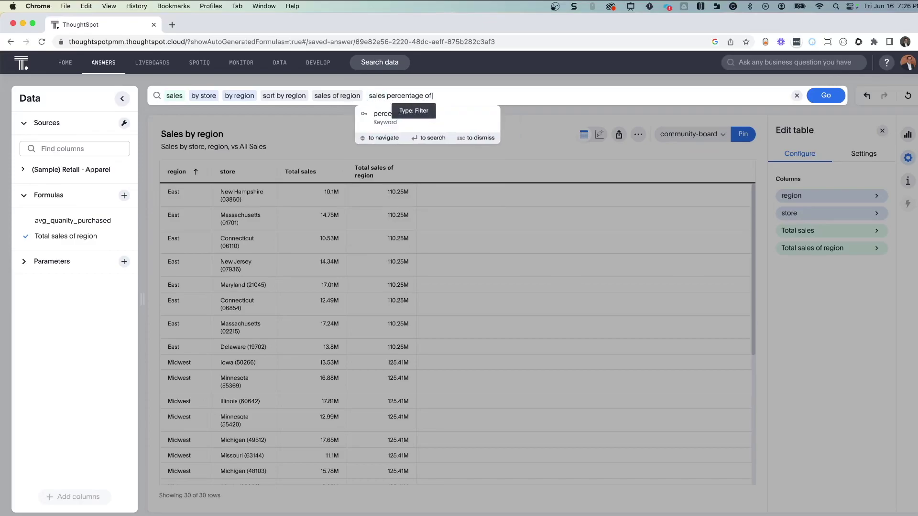
{"action": "type", "text": "regio"}
{"action": "key", "text": "Return"}
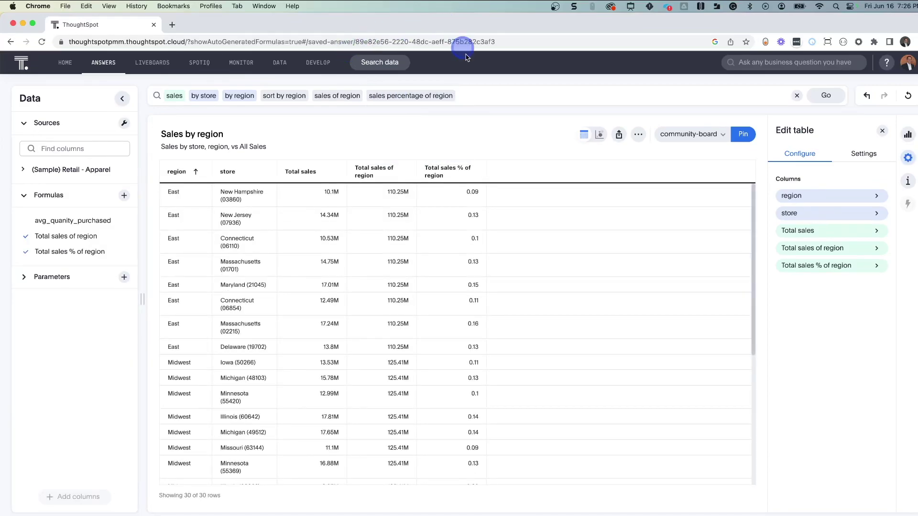
{"action": "left_click", "coordinate": [473, 172]}
Format Total sales % of region as Percentage with 2 decimals, e.g. 9.16%.
{"action": "left_click", "coordinate": [542, 234]}
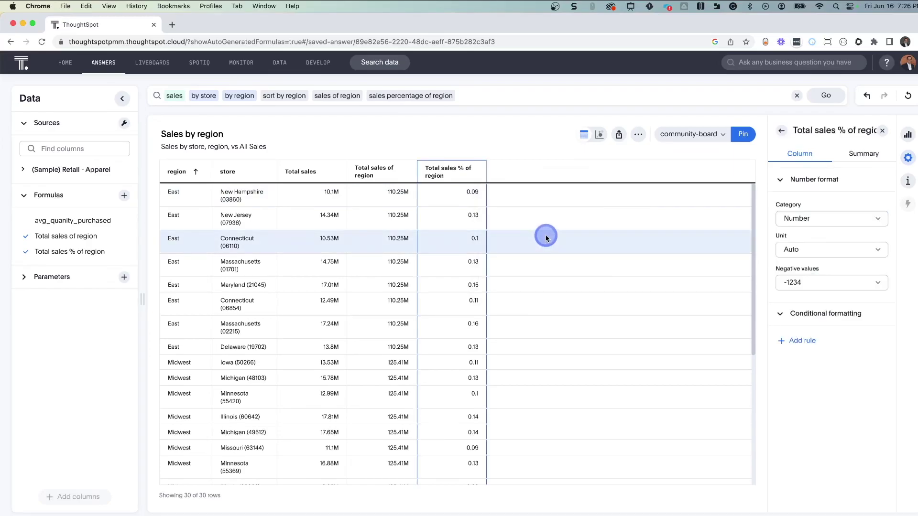
{"action": "left_click", "coordinate": [850, 218]}
{"action": "left_click", "coordinate": [835, 252]}
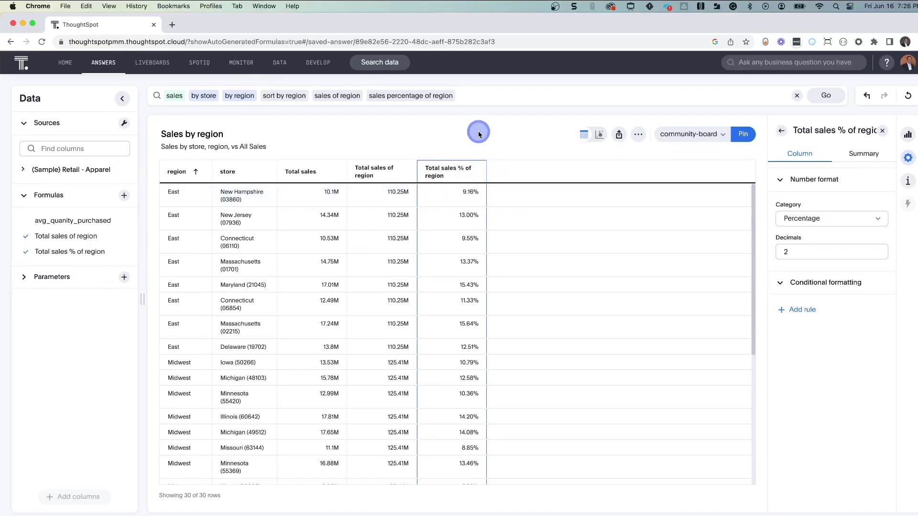
{"action": "left_click", "coordinate": [493, 93]}
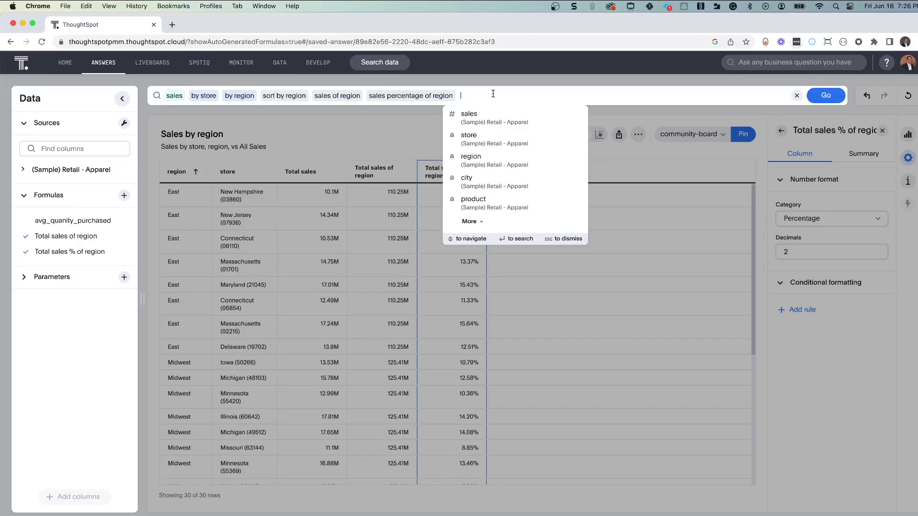
Search 'sales percentage of all' to add the Total sales % of all column.
{"action": "type", "text": "sales pera"}
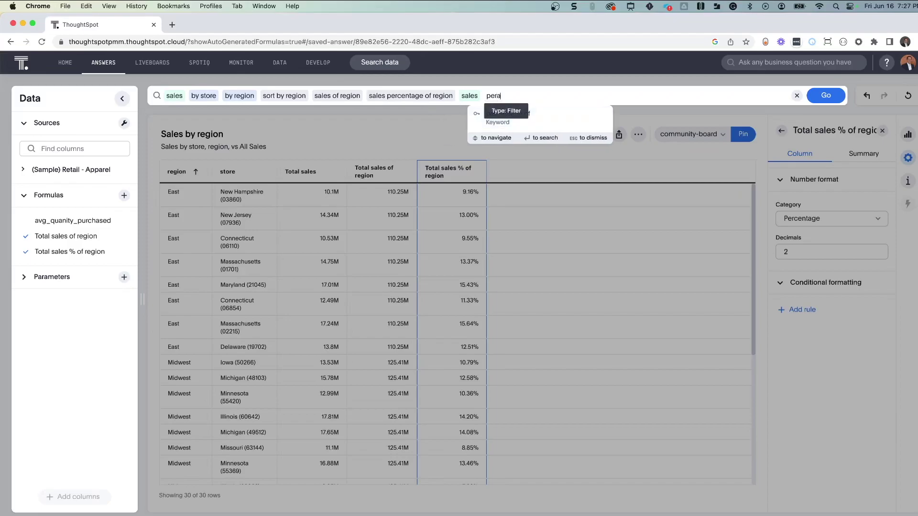
{"action": "key", "text": "BackSpace"}
{"action": "type", "text": "cent"}
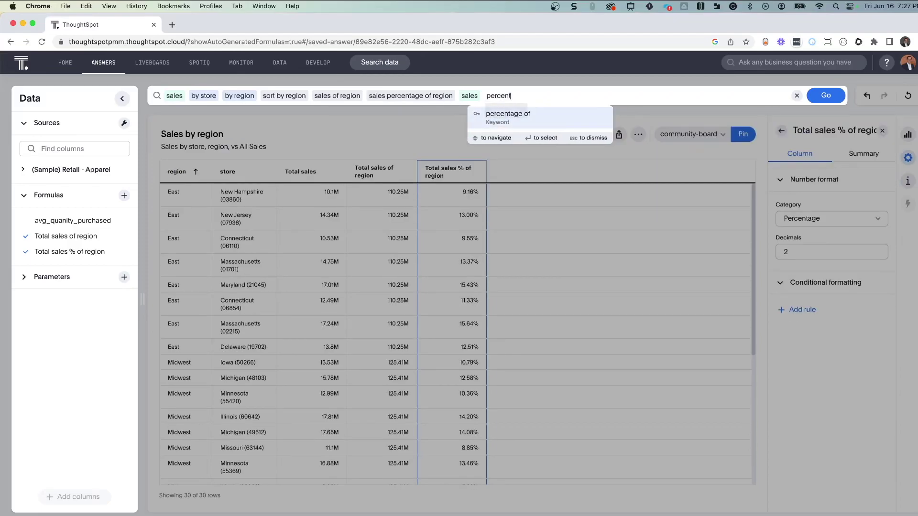
{"action": "type", "text": "age of all"}
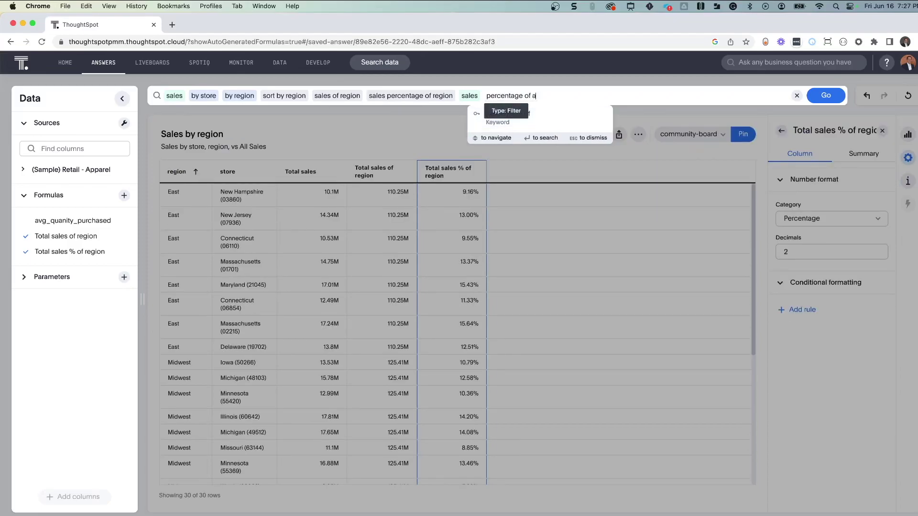
{"action": "key", "text": "Return"}
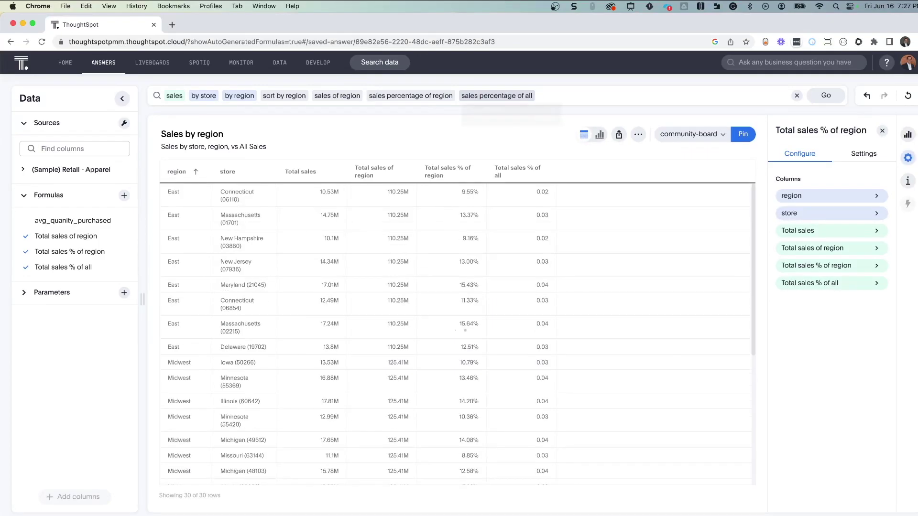
{"action": "left_click", "coordinate": [544, 172]}
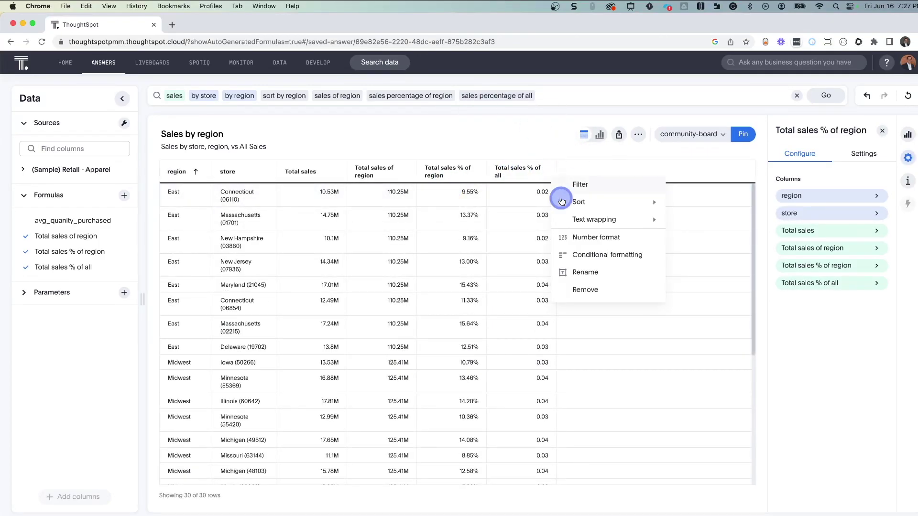
Set Total sales % of all to Percentage format, showing values like 2.46%.
{"action": "left_click", "coordinate": [603, 238]}
{"action": "left_click", "coordinate": [809, 218]}
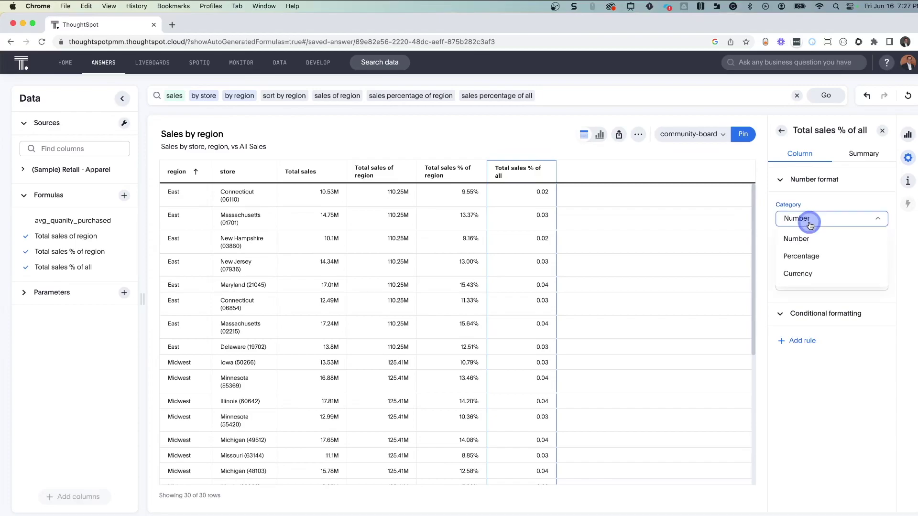
{"action": "left_click", "coordinate": [799, 259]}
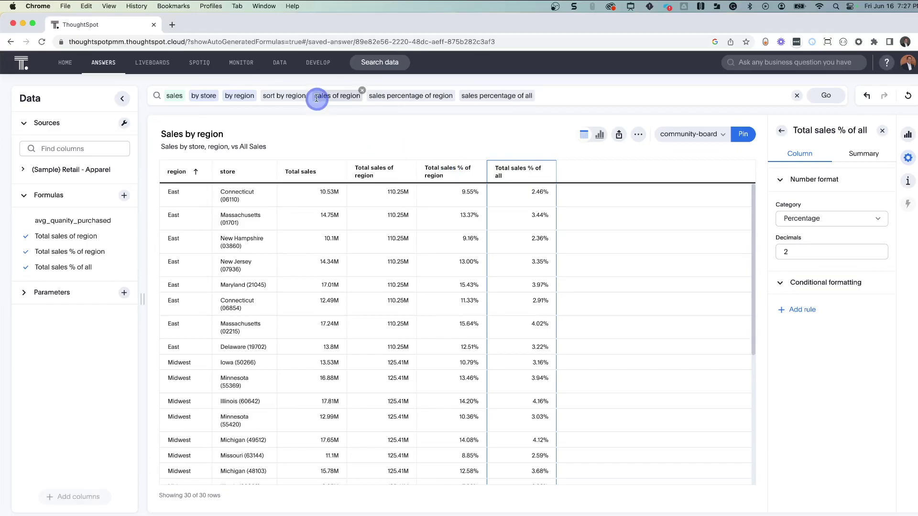
{"action": "double_click", "coordinate": [198, 41]}
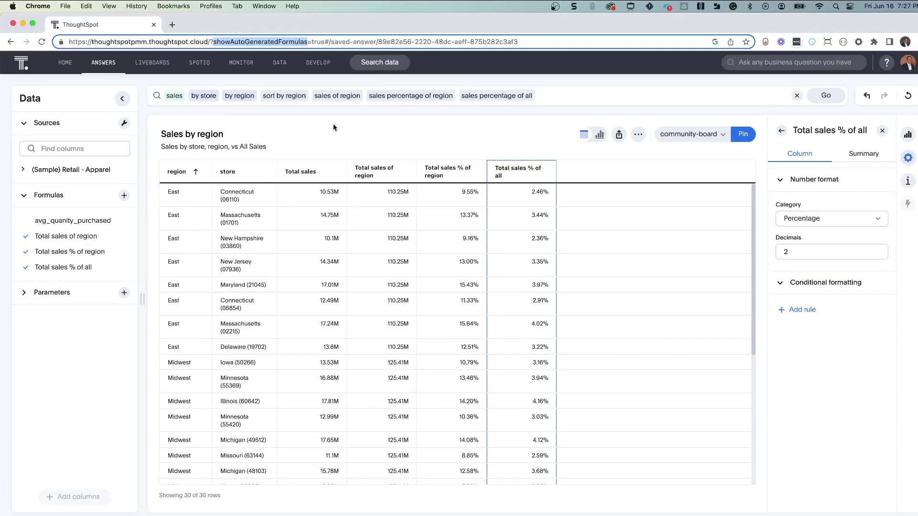
{"action": "left_click", "coordinate": [322, 81]}
{"action": "left_click", "coordinate": [23, 196]}
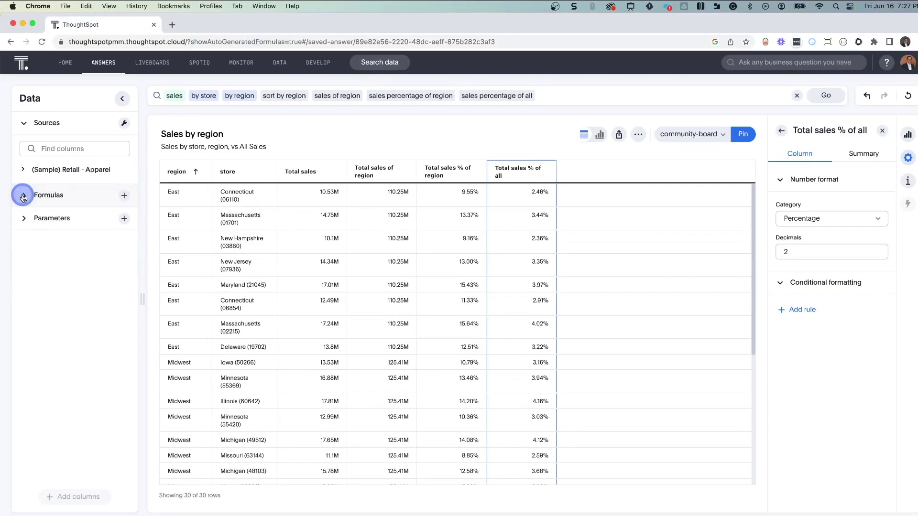
{"action": "left_click", "coordinate": [23, 196]}
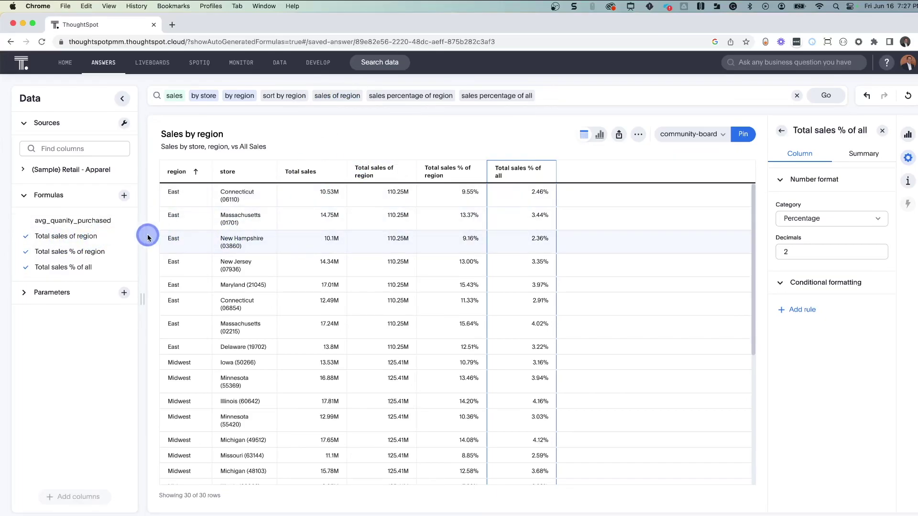
{"action": "left_click", "coordinate": [124, 237]}
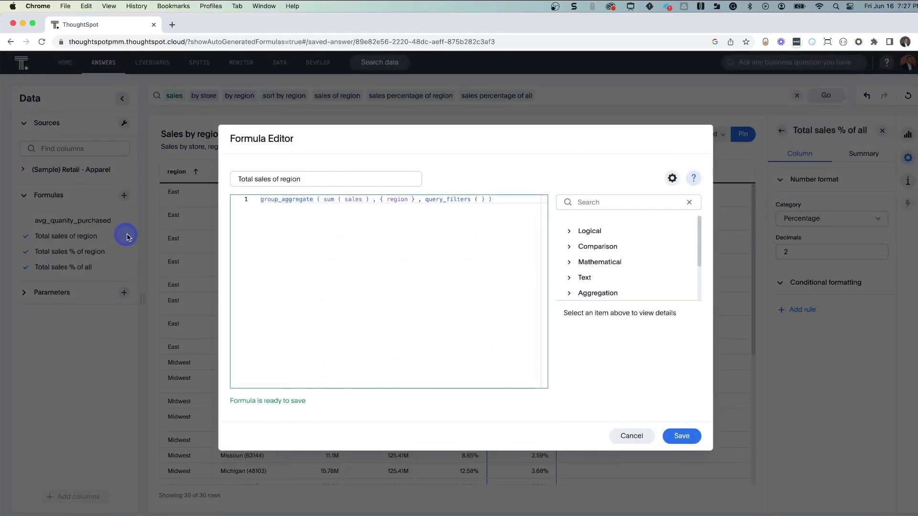
{"action": "double_click", "coordinate": [293, 200]}
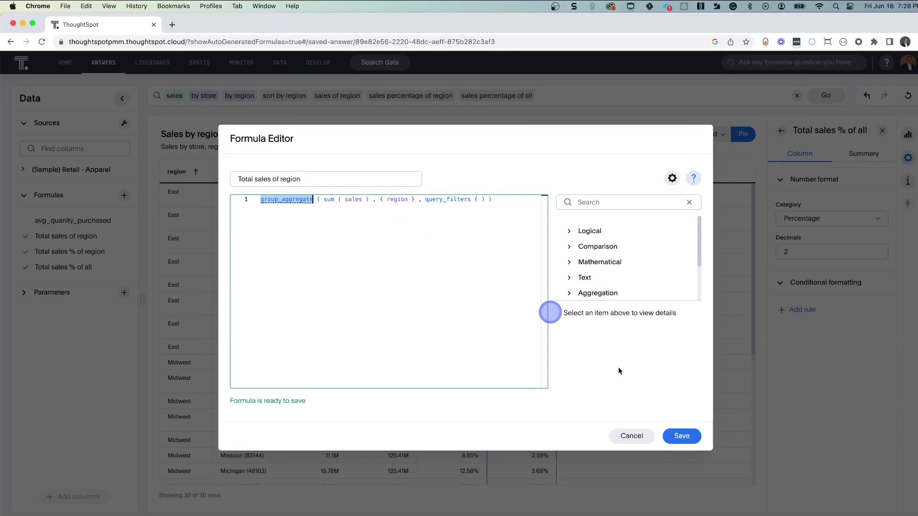
{"action": "left_click", "coordinate": [632, 435]}
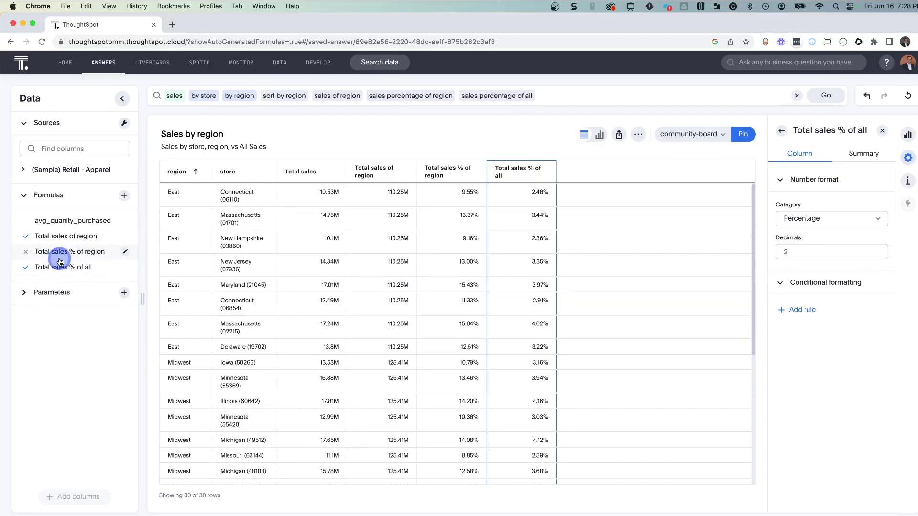
{"action": "left_click", "coordinate": [125, 252]}
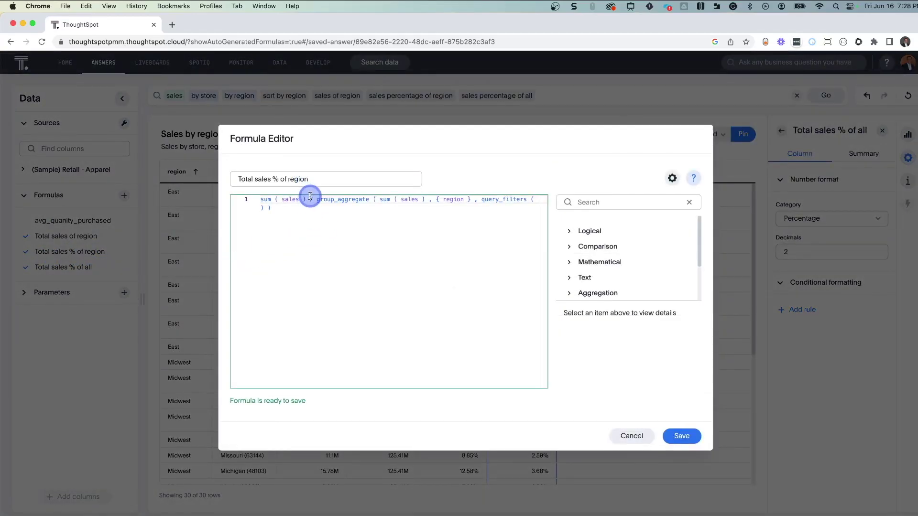
{"action": "left_click_drag", "start_coordinate": [306, 199], "coordinate": [252, 202]}
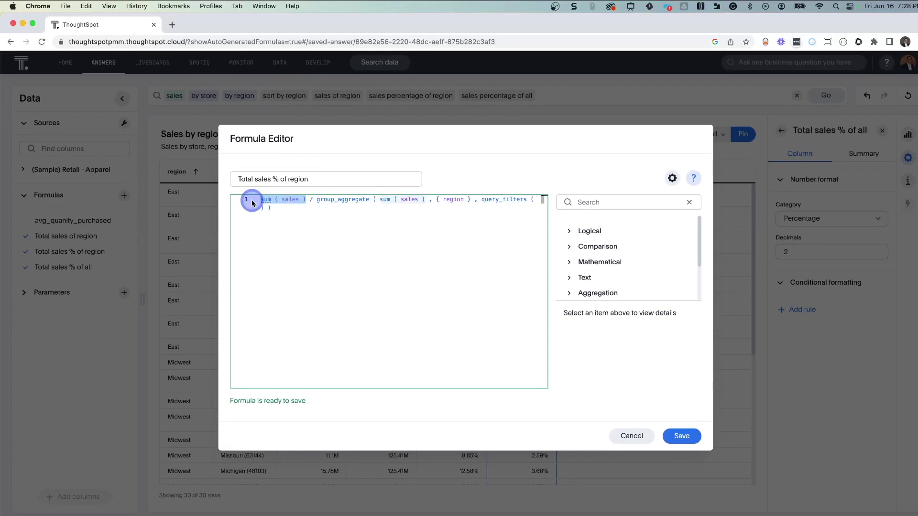
{"action": "left_click", "coordinate": [317, 201]}
{"action": "left_click_drag", "start_coordinate": [318, 201], "coordinate": [470, 199]}
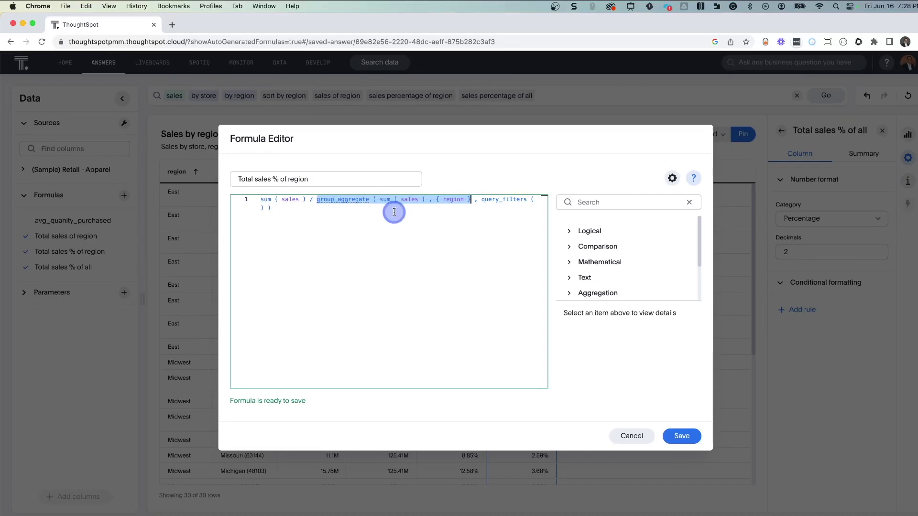
{"action": "left_click", "coordinate": [639, 437]}
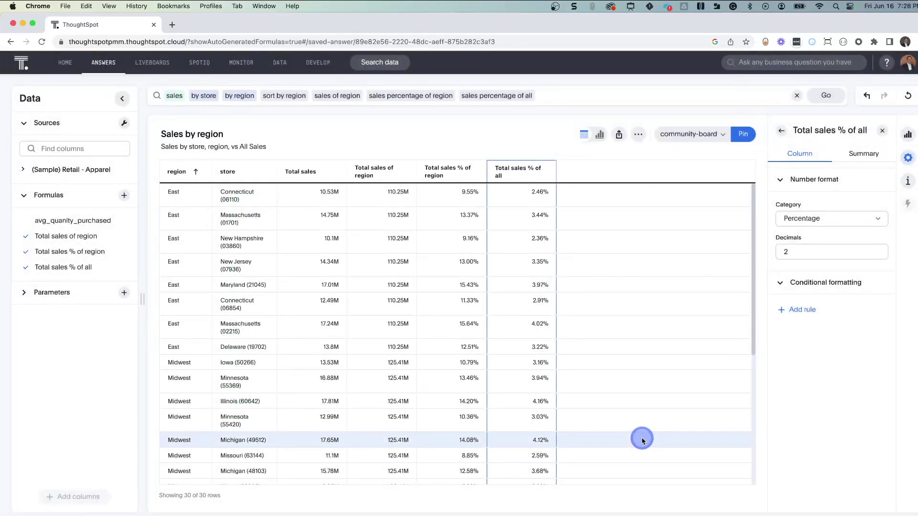
{"action": "mouse_move", "coordinate": [127, 267]}
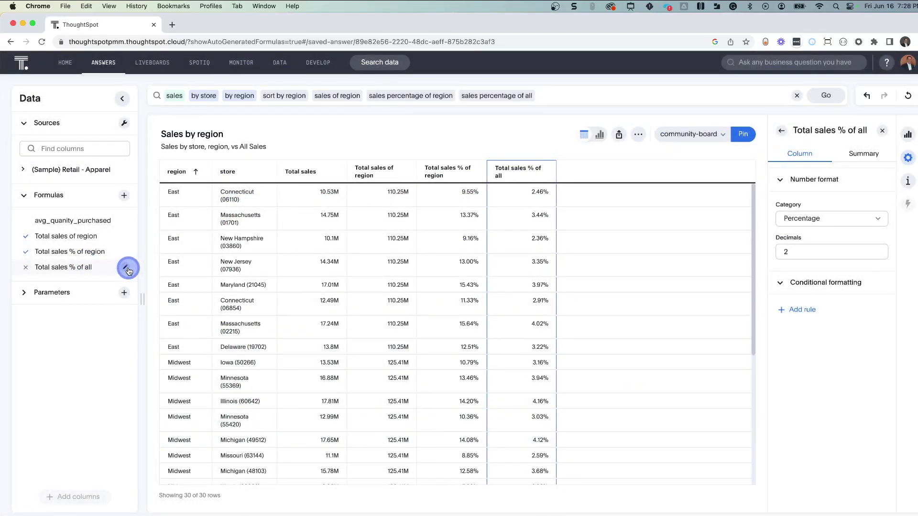
{"action": "left_click", "coordinate": [127, 268]}
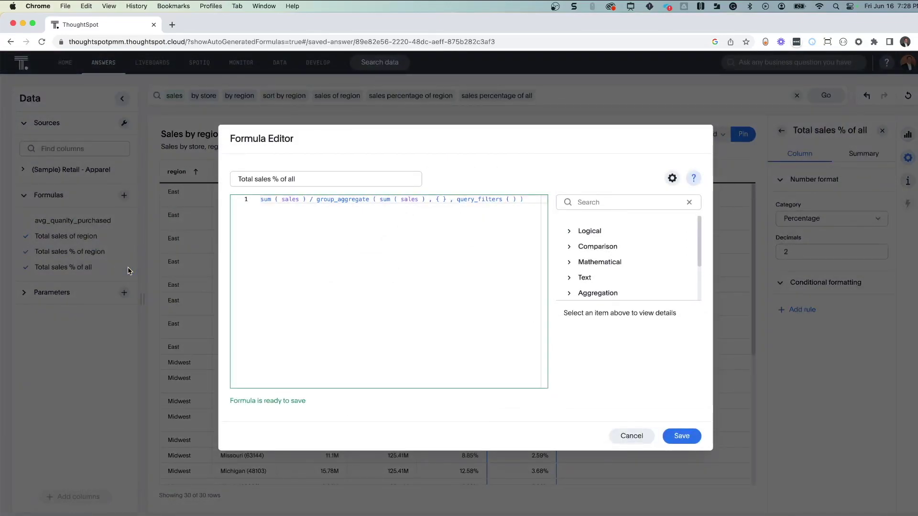
{"action": "left_click_drag", "start_coordinate": [250, 201], "coordinate": [308, 200]}
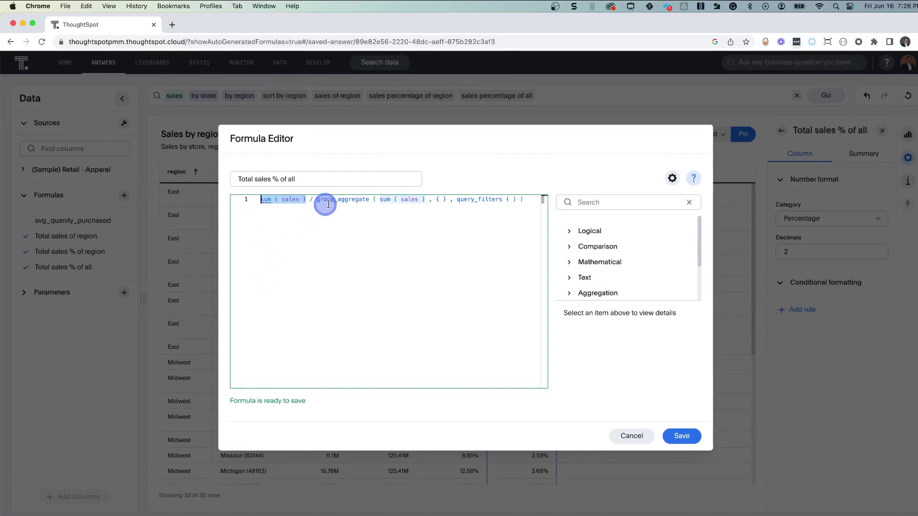
{"action": "left_click_drag", "start_coordinate": [425, 199], "coordinate": [381, 199]}
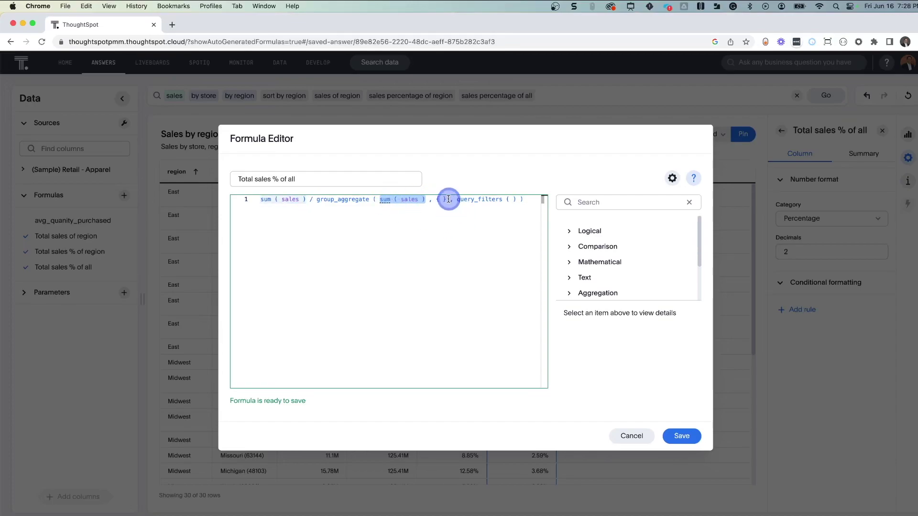
{"action": "left_click_drag", "start_coordinate": [449, 199], "coordinate": [436, 200]}
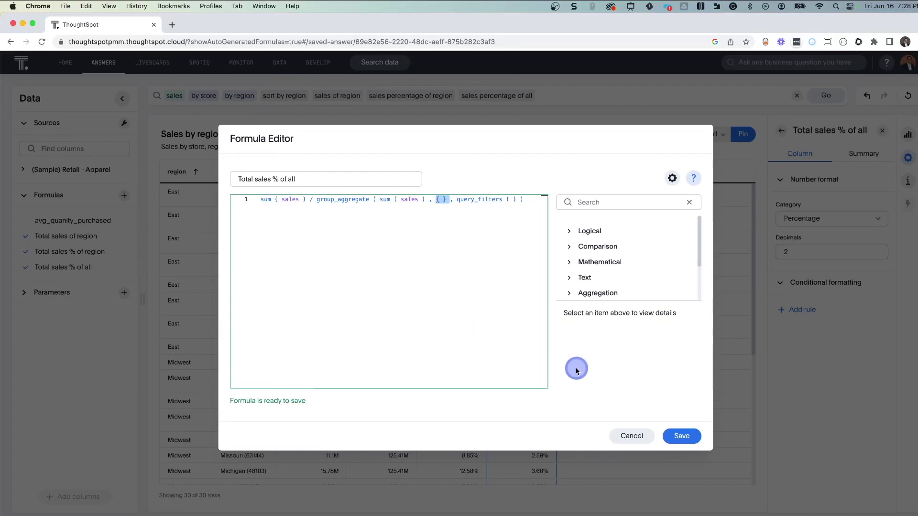
{"action": "left_click", "coordinate": [628, 434]}
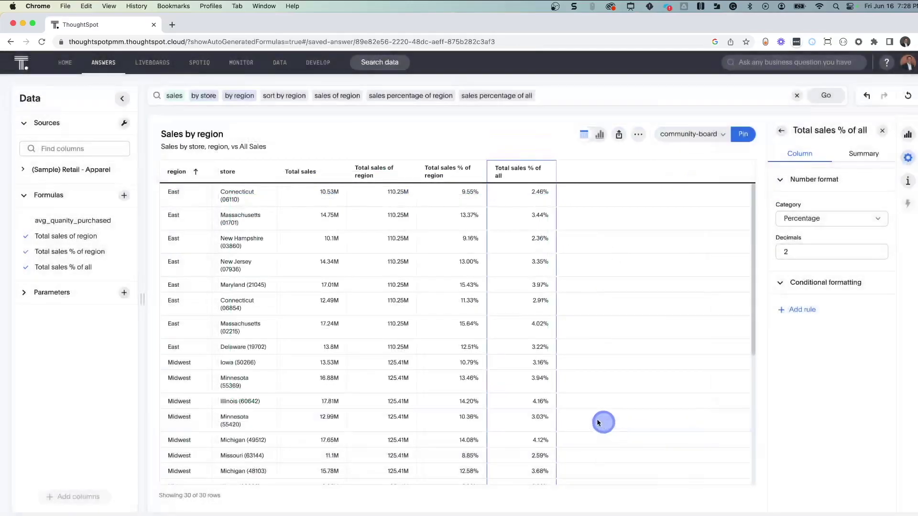
{"action": "left_click", "coordinate": [125, 252]}
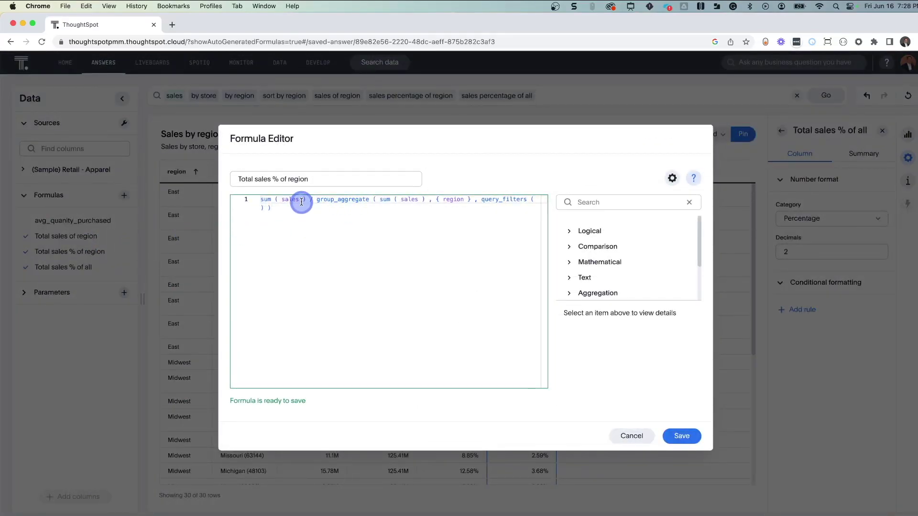
{"action": "left_click_drag", "start_coordinate": [305, 200], "coordinate": [443, 198]}
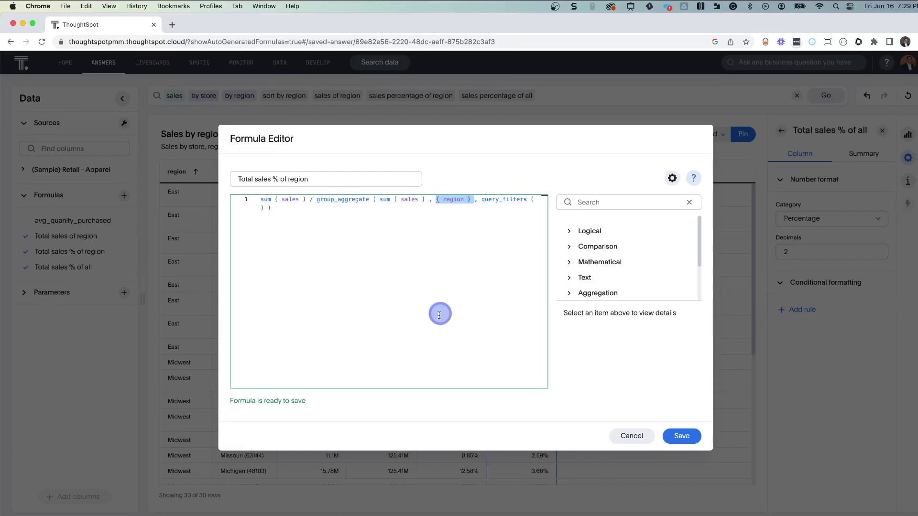
{"action": "left_click", "coordinate": [631, 436]}
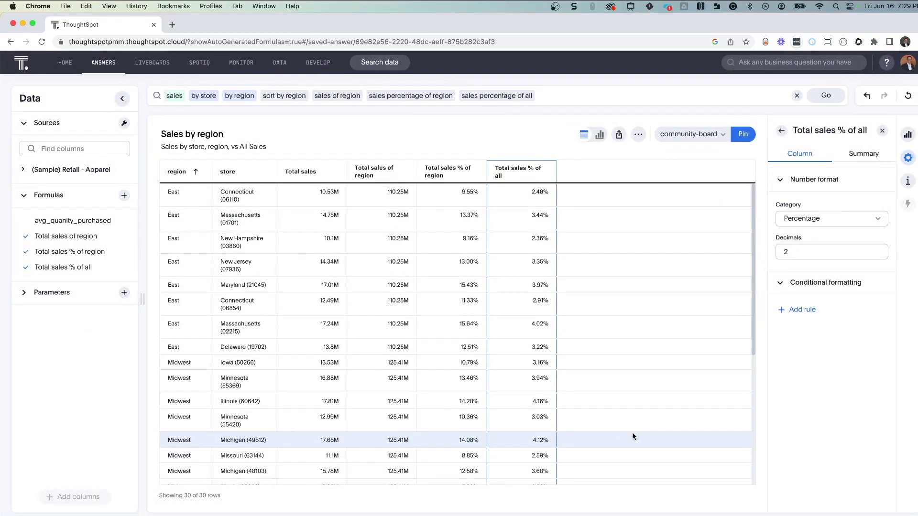
Chart only the two percentage measures, removing Total sales and Total sales of region.
{"action": "left_click", "coordinate": [598, 139]}
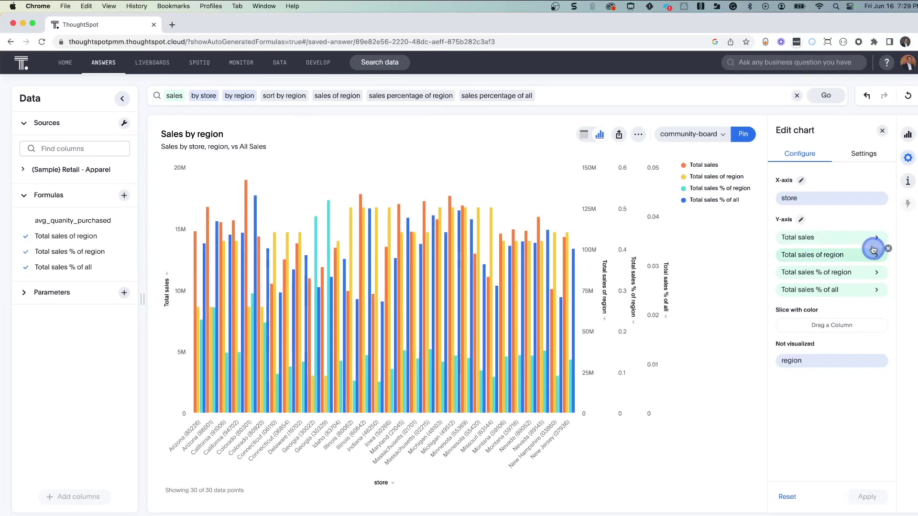
{"action": "mouse_move", "coordinate": [882, 287]}
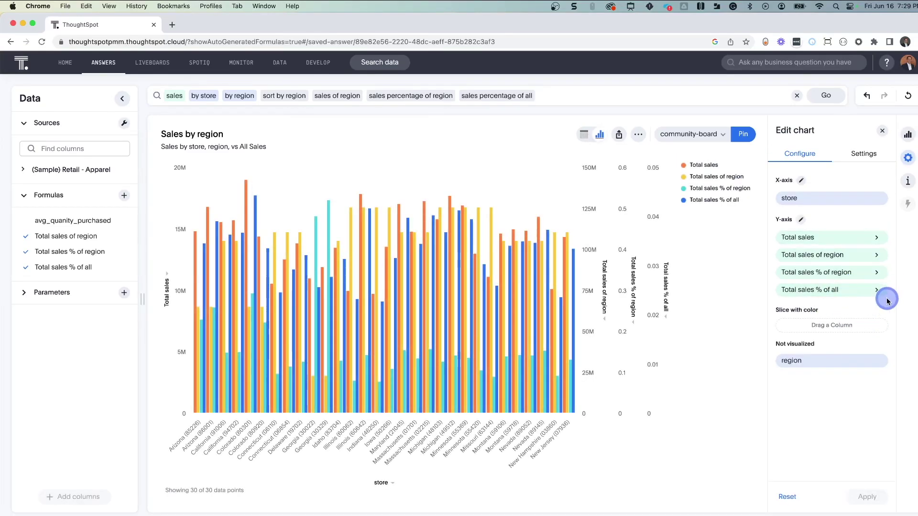
{"action": "left_click", "coordinate": [887, 249]}
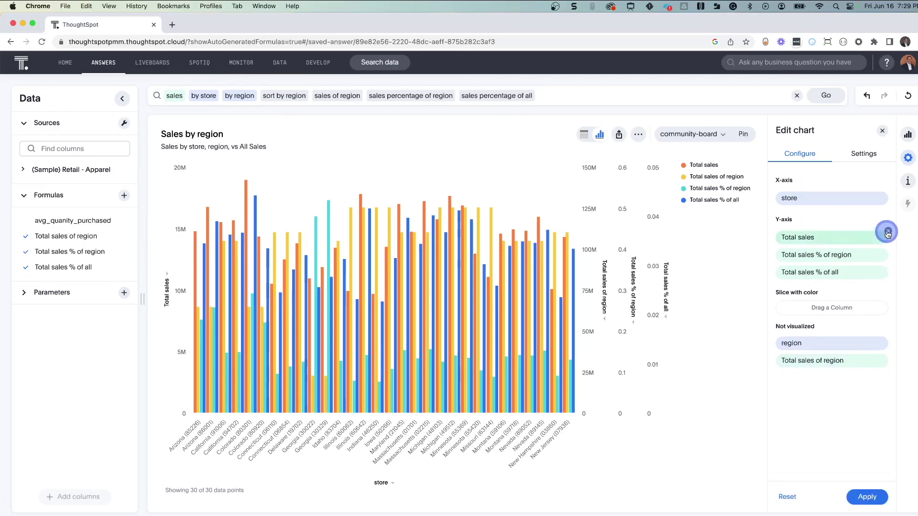
{"action": "left_click", "coordinate": [887, 235]}
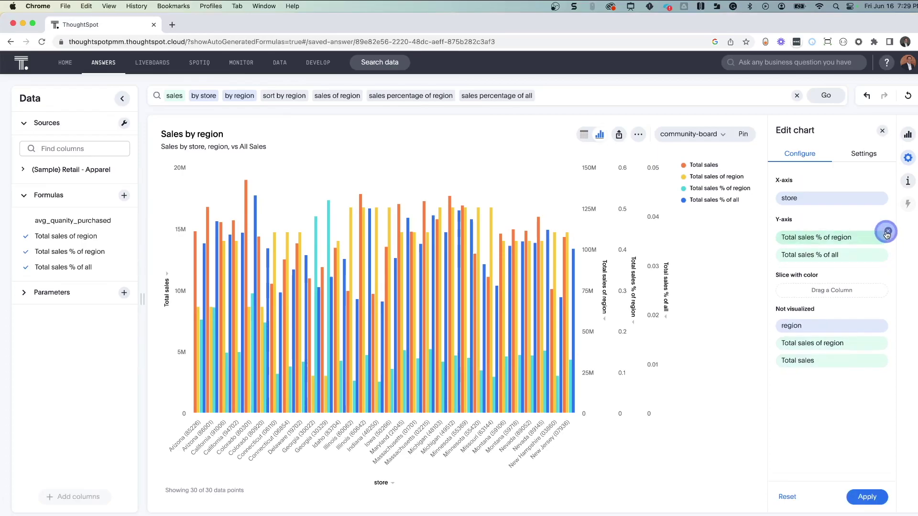
{"action": "left_click", "coordinate": [868, 497]}
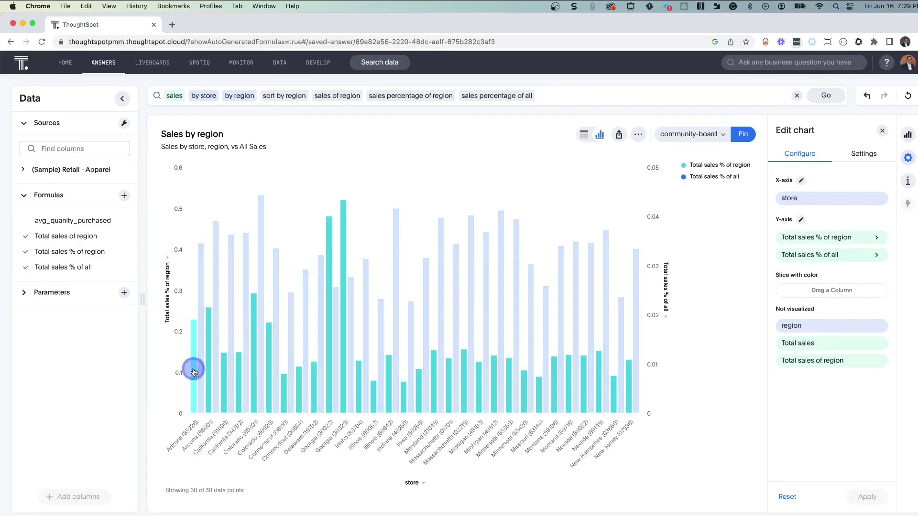
Inspect the Arizona (85226) % of all bar, then go back to the table.
{"action": "mouse_move", "coordinate": [194, 372]}
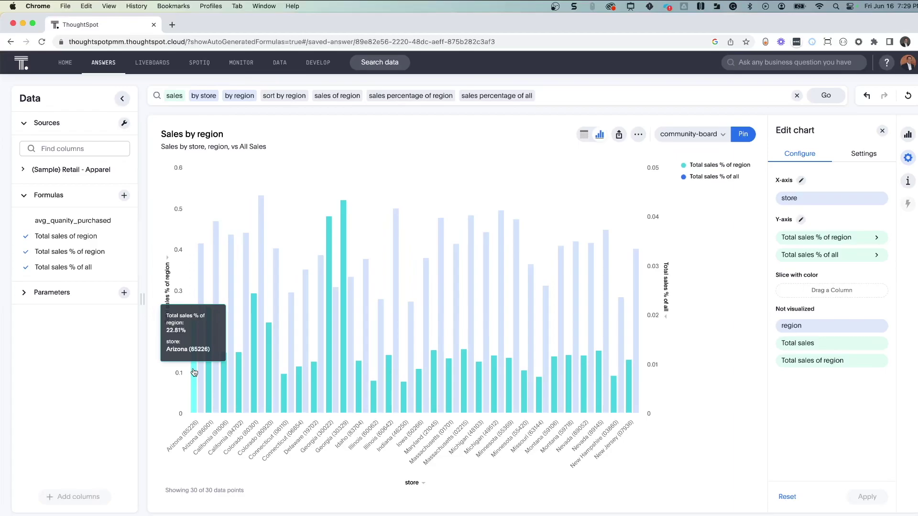
{"action": "left_click", "coordinate": [203, 372]}
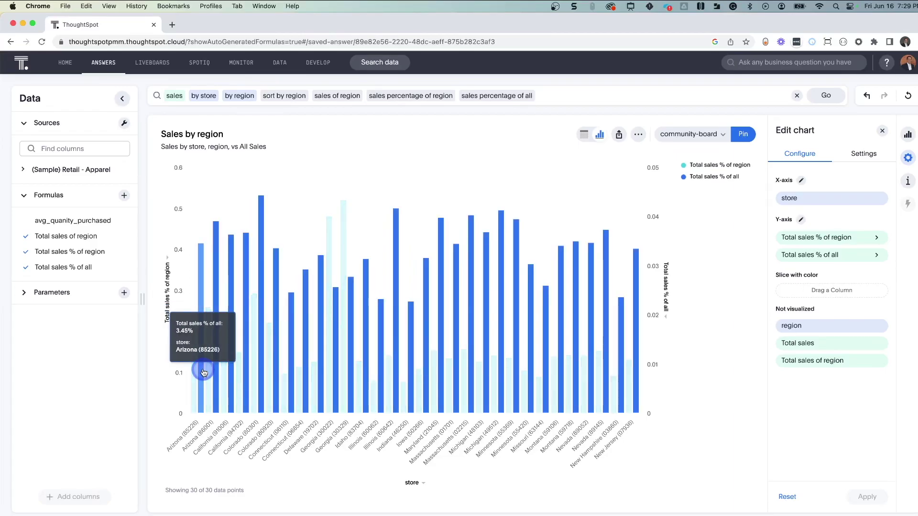
{"action": "left_click", "coordinate": [837, 449]}
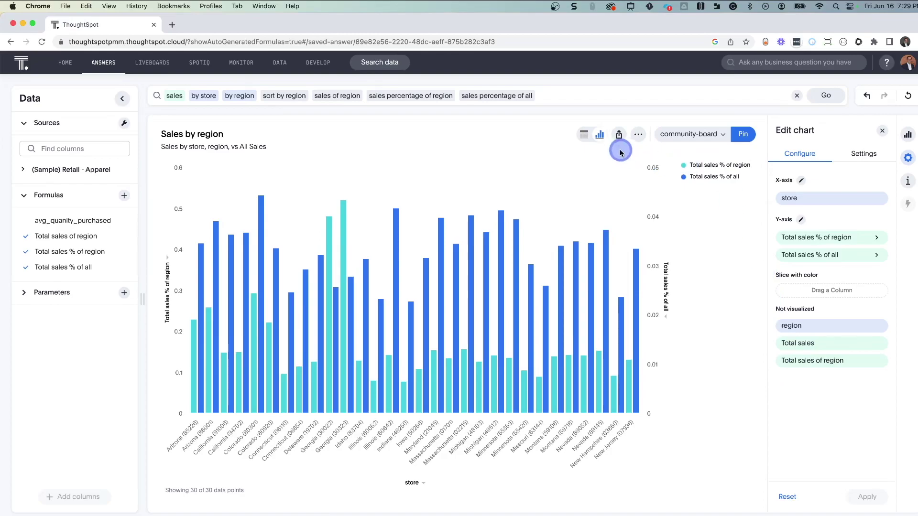
{"action": "left_click", "coordinate": [582, 136]}
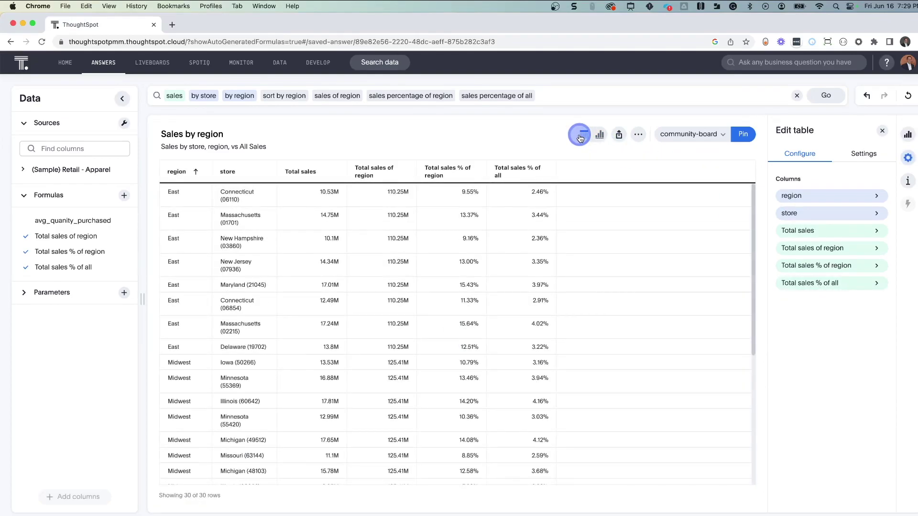